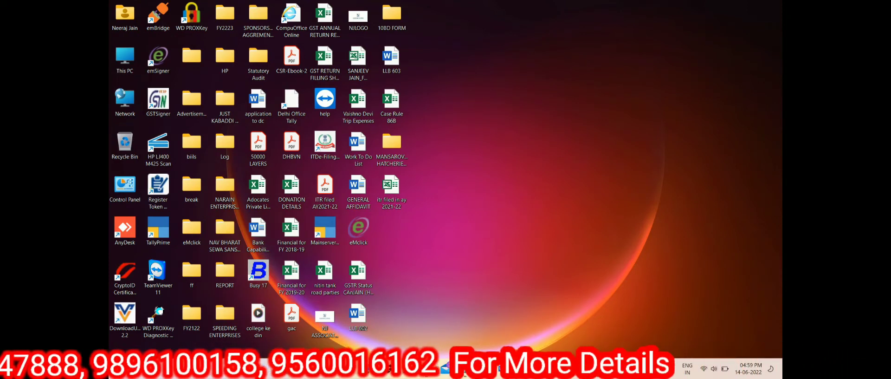
Search Google for 'income tax login' and open the e-Filing Home Page result
click(562, 368)
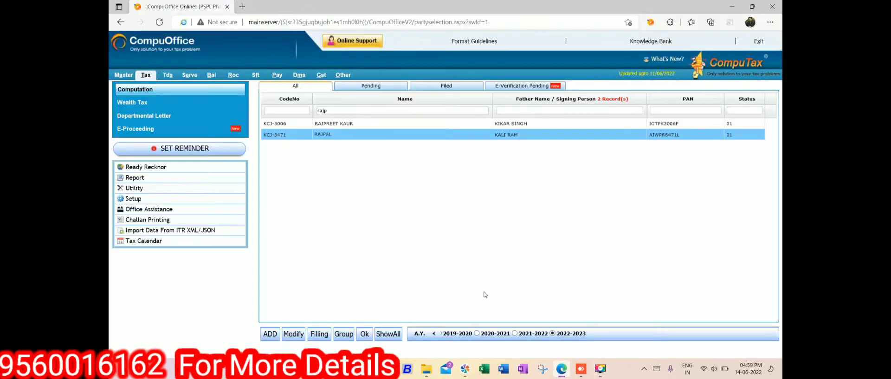
click(732, 6)
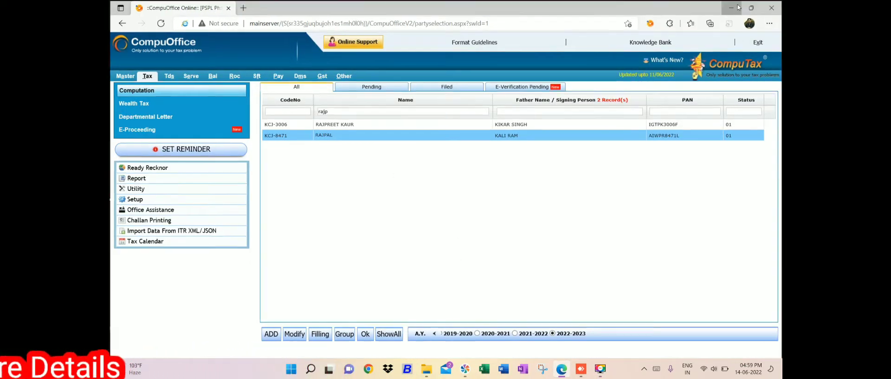
click(366, 372)
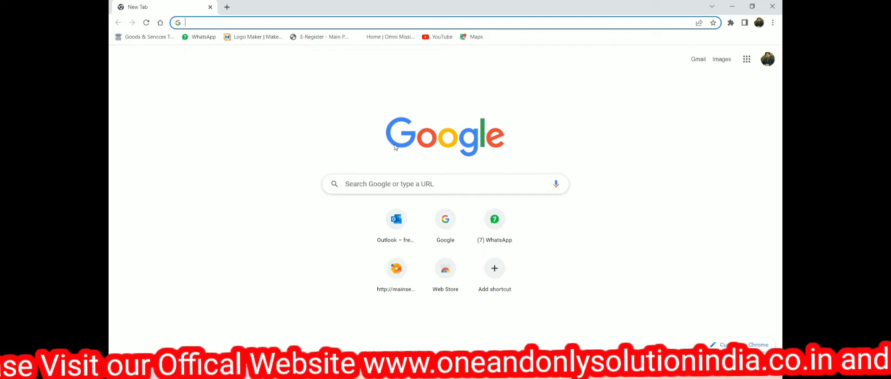
text(income tax login)
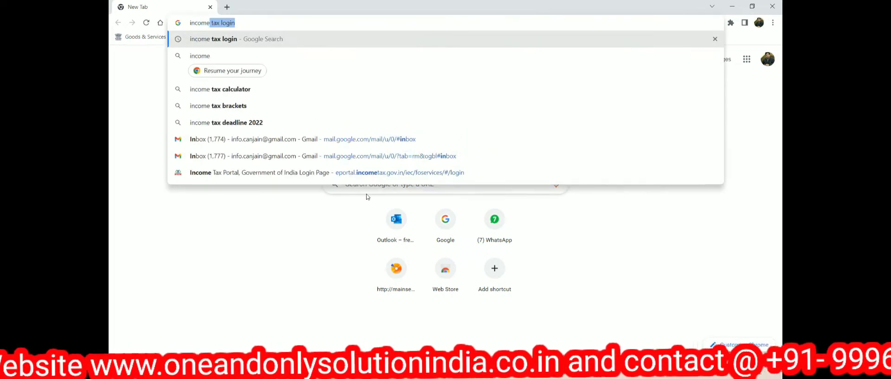
key(Return)
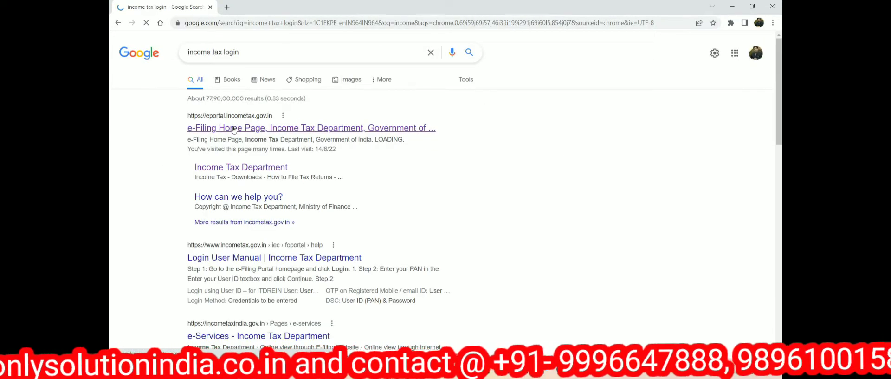
click(235, 129)
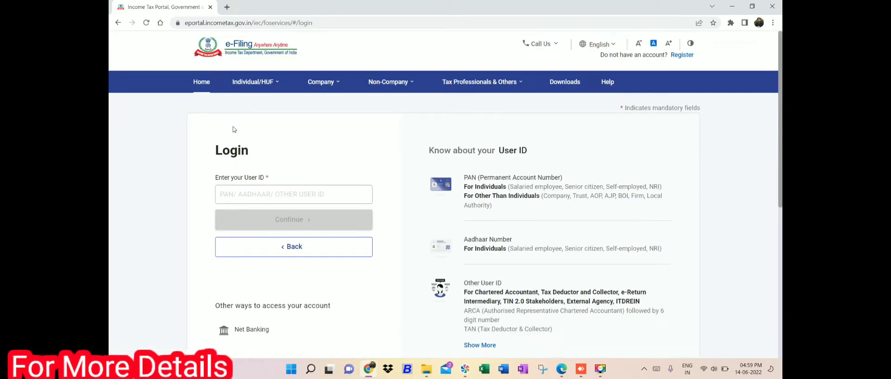
Go to the e-Filing portal home page and open the Link Aadhaar service
click(202, 84)
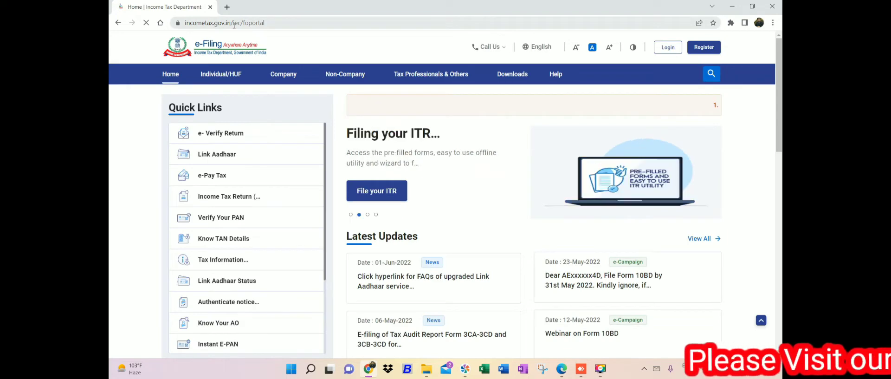
click(226, 158)
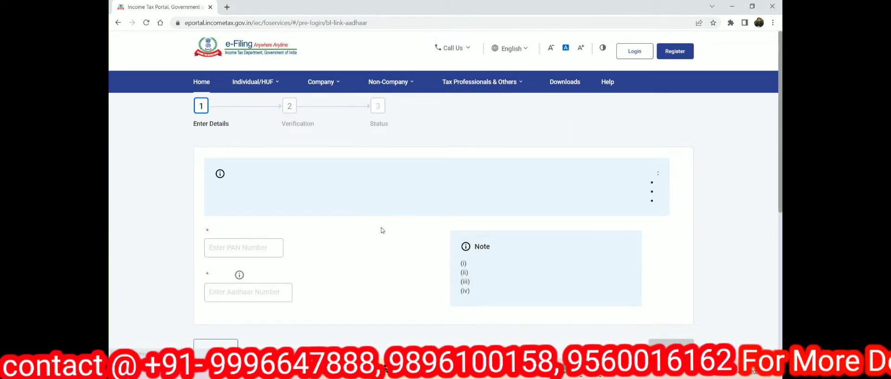
click(232, 237)
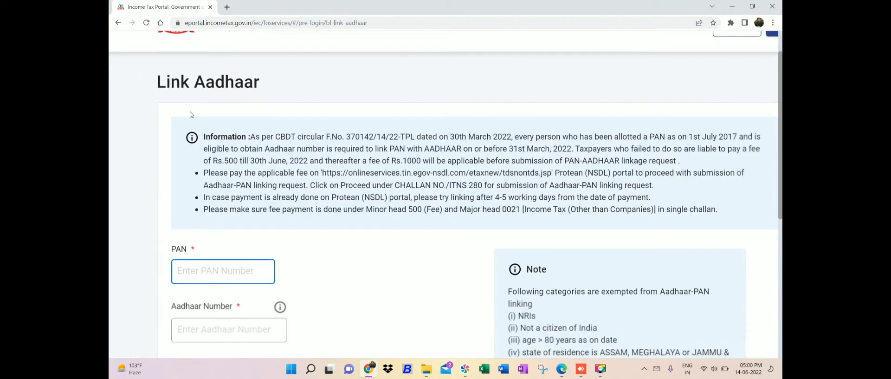
click(212, 138)
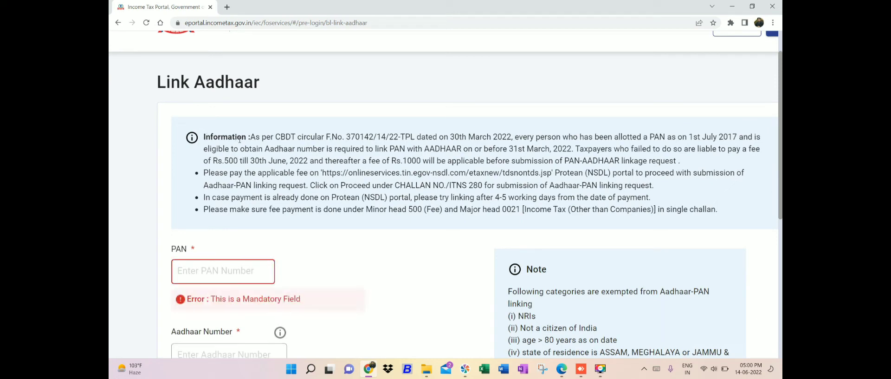
drag(251, 137, 412, 137)
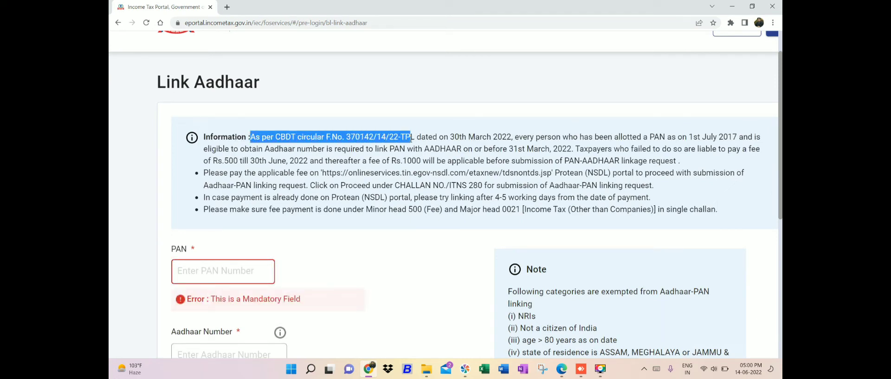
drag(412, 138, 414, 140)
drag(415, 140, 561, 137)
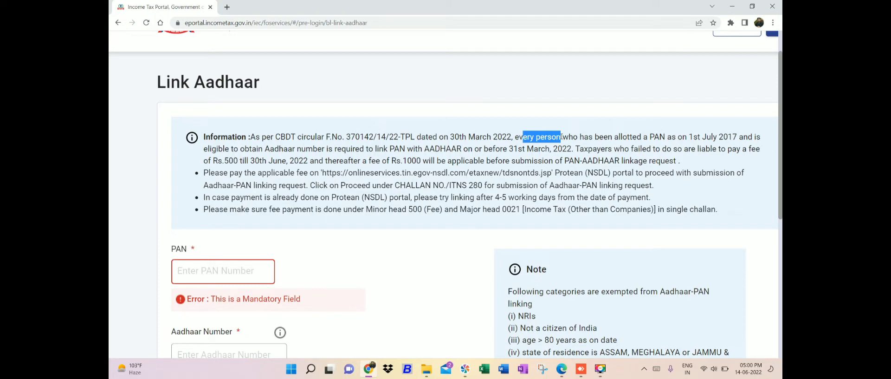
drag(517, 137, 761, 137)
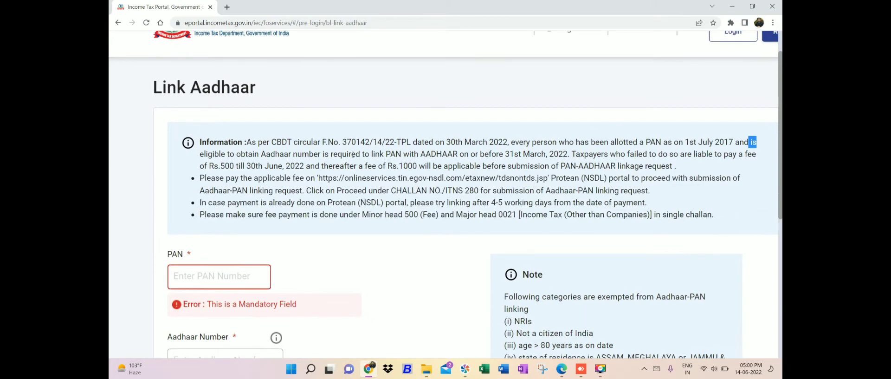
drag(247, 154, 593, 154)
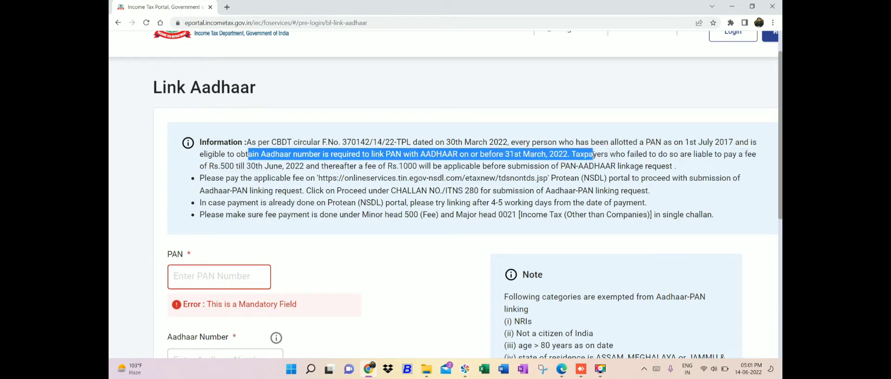
click(565, 158)
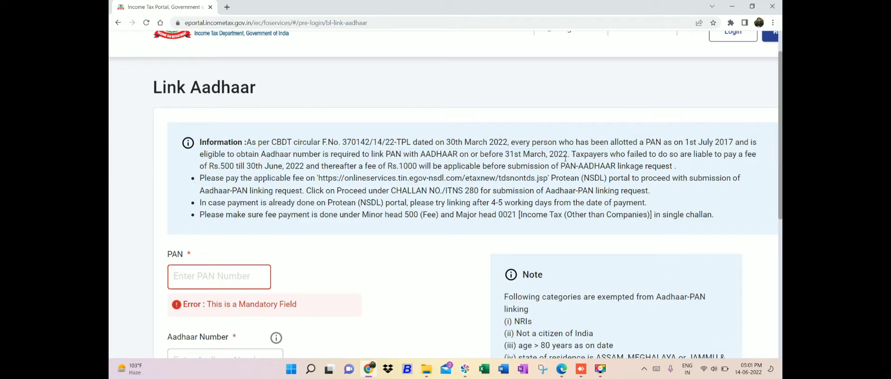
drag(572, 155, 305, 165)
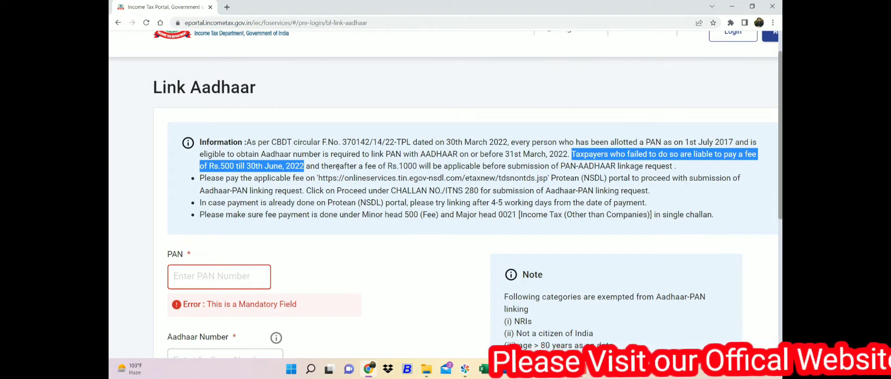
drag(336, 166, 690, 170)
click(557, 166)
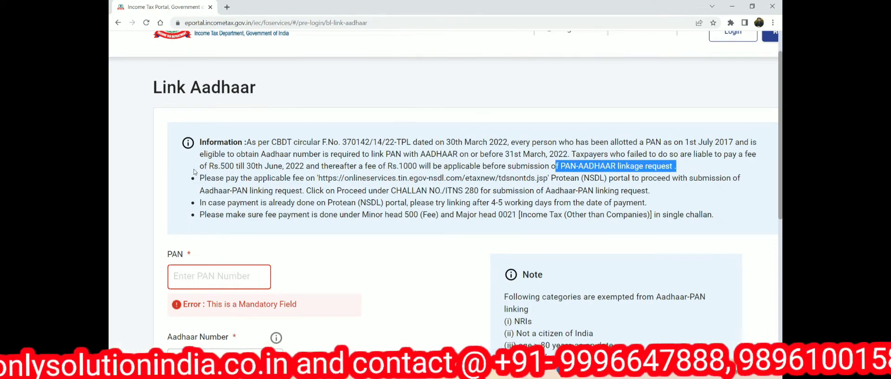
drag(200, 143, 324, 167)
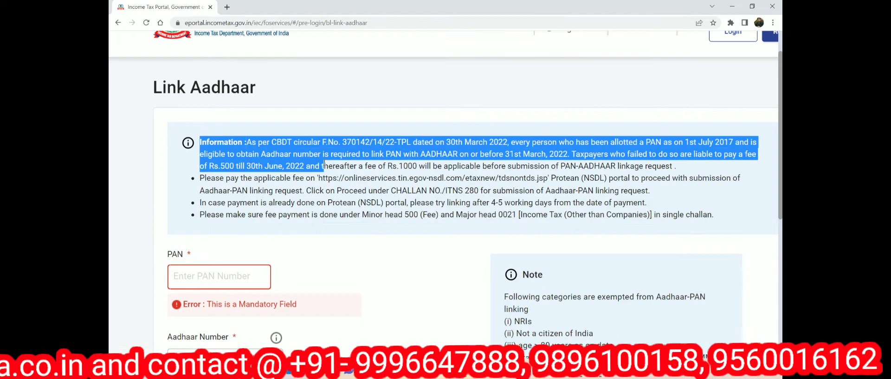
click(204, 180)
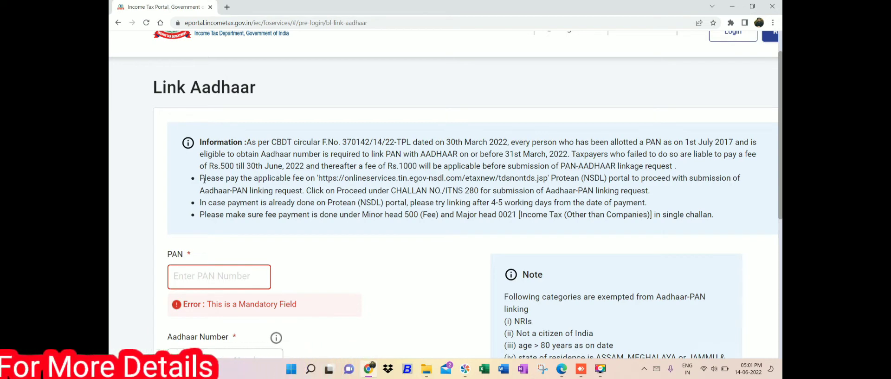
drag(200, 179, 501, 127)
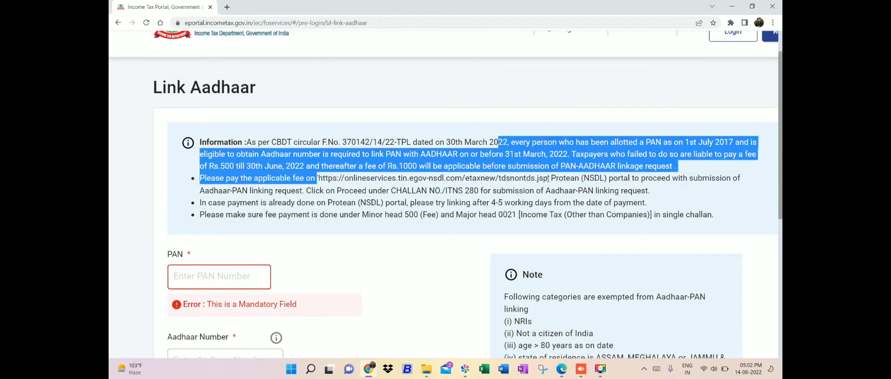
Load the copied NSDL e-payment address in a new tab, then close that tab
drag(548, 178, 318, 178)
key(ctrl+c)
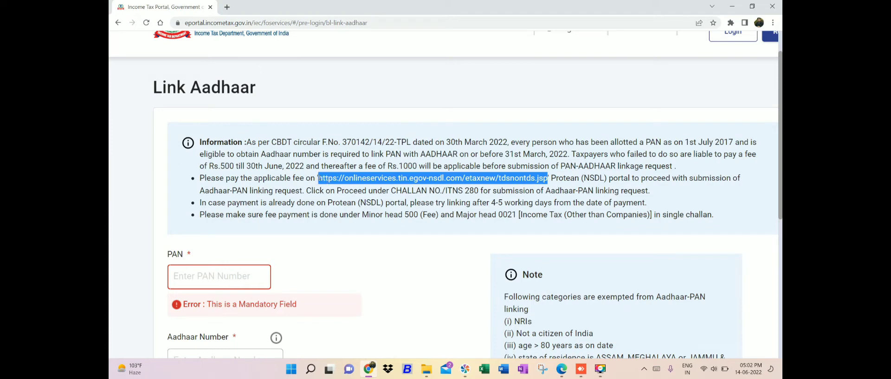
click(227, 7)
key(ctrl+v)
key(Return)
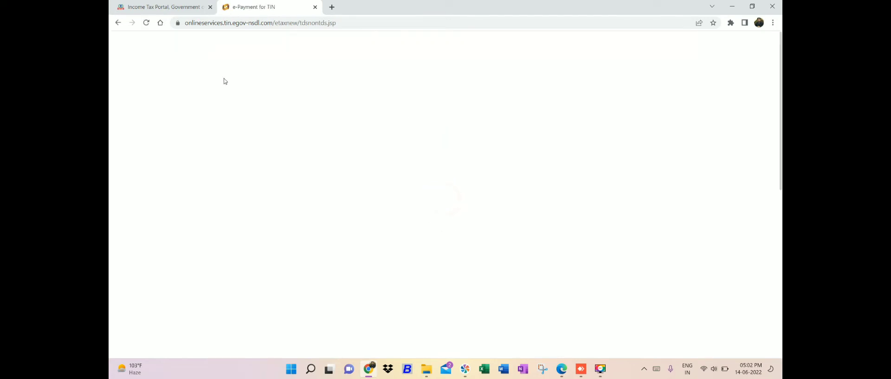
click(316, 7)
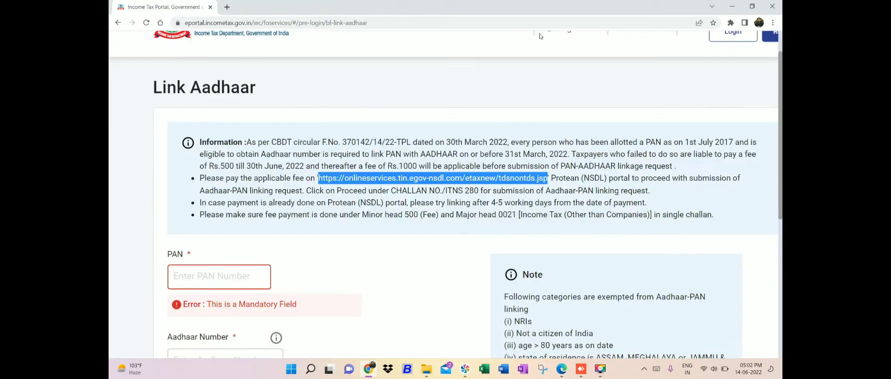
Highlight the Protean (NSDL), Aadhaar-PAN linking and ITNS 280 notes, then open a blank tab
drag(551, 179, 750, 179)
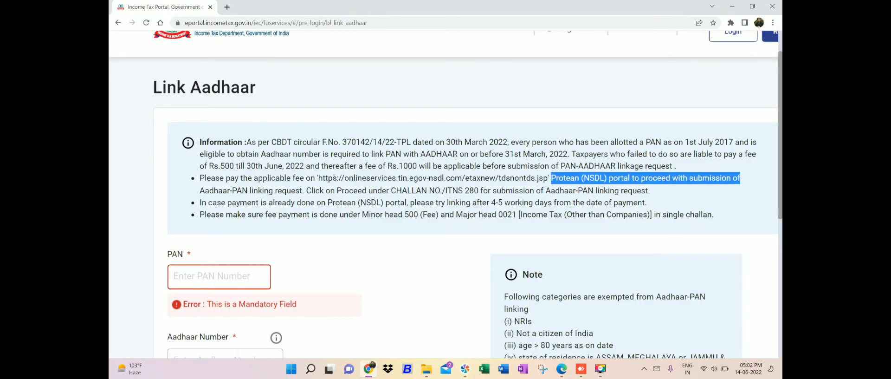
drag(223, 191, 302, 191)
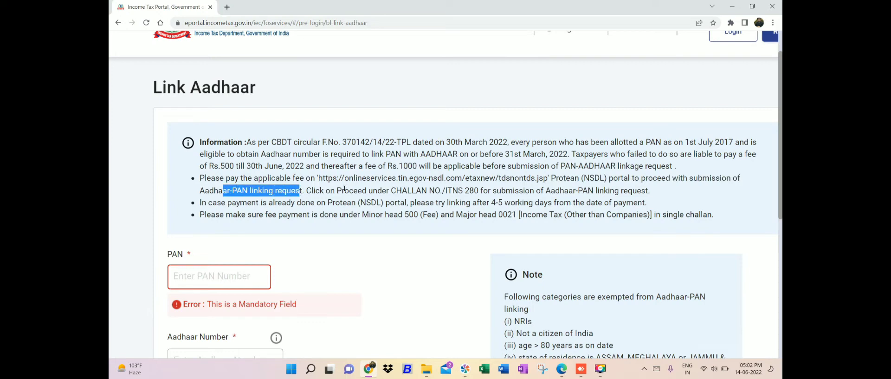
drag(401, 191, 668, 192)
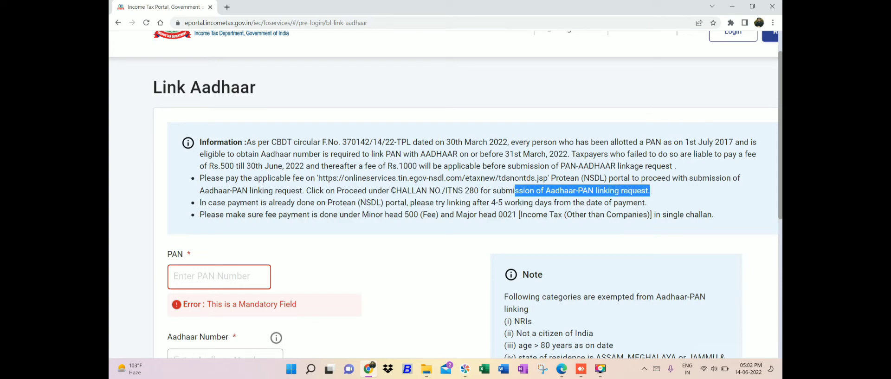
drag(392, 190, 479, 190)
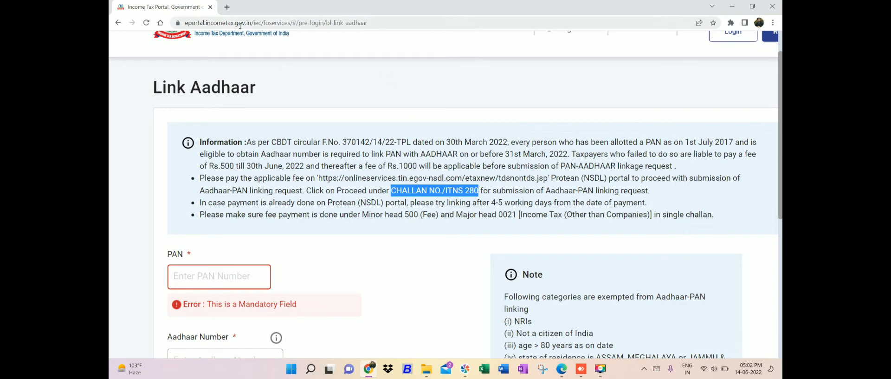
click(228, 8)
Search Google for 'tds payment' and open the e-Payment for TIN site
text(ds payment)
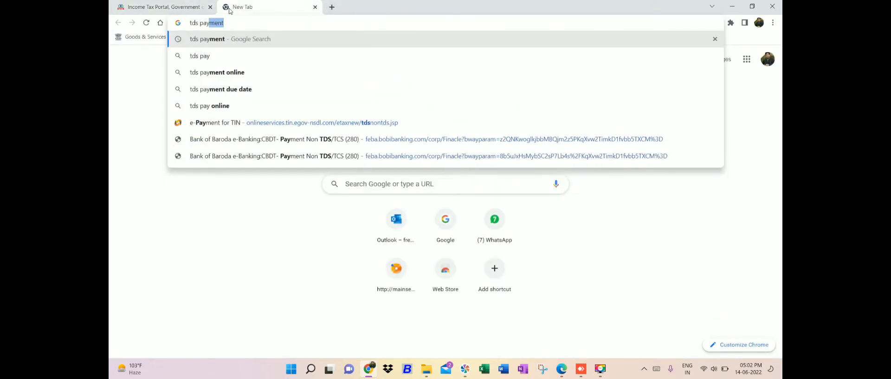
key(Return)
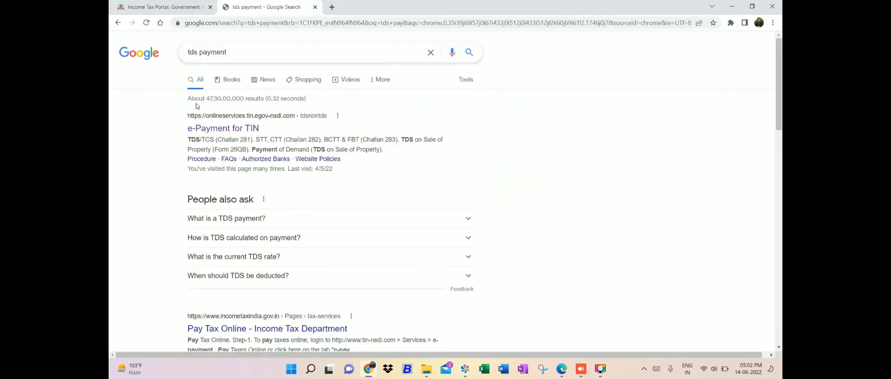
click(214, 132)
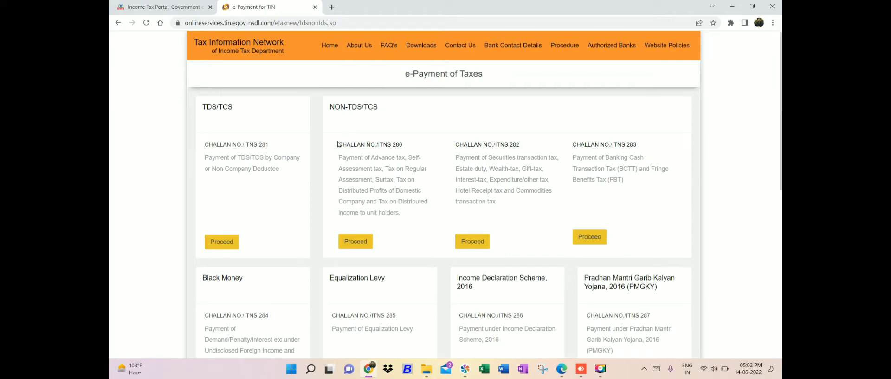
Highlight the CHALLAN NO./ITNS 280 heading and purpose, then return to the Link Aadhaar tab
drag(340, 144, 405, 143)
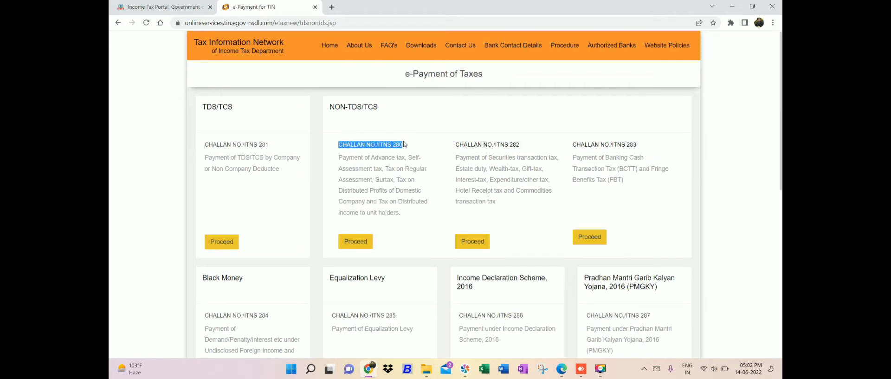
scroll(444, 195, down, 9)
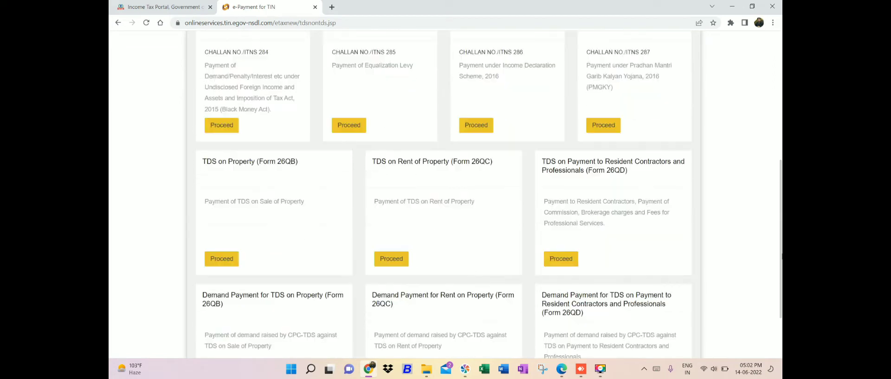
scroll(444, 195, up, 9)
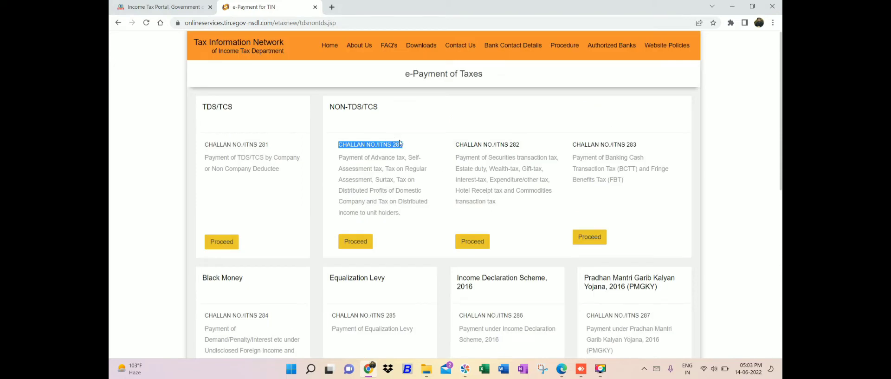
drag(402, 143, 396, 144)
click(415, 149)
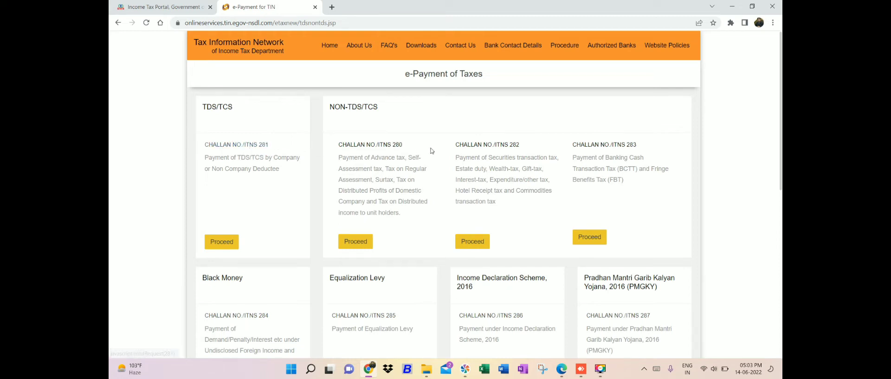
drag(413, 156, 387, 145)
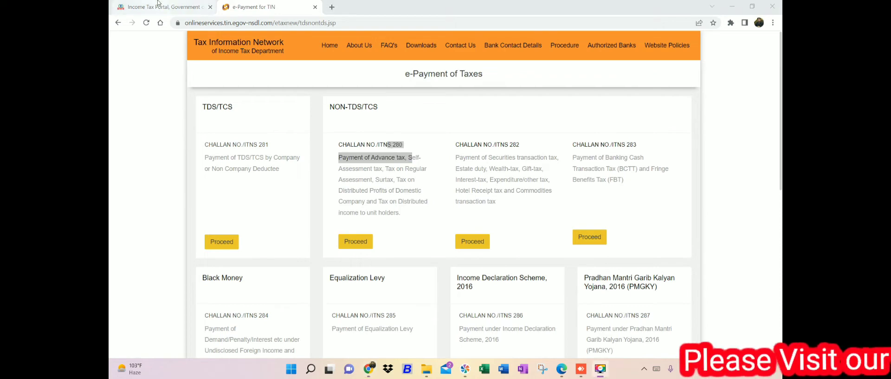
key(ctrl+shift+Tab)
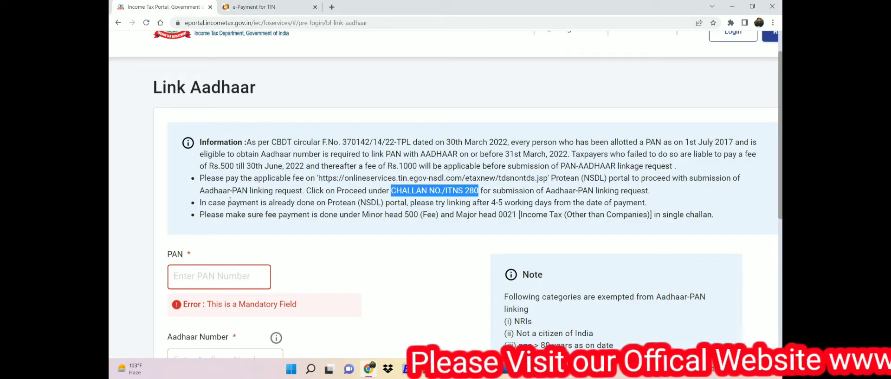
Highlight the notes on payment already made and waiting 4-5 working days
click(220, 201)
drag(220, 201, 321, 202)
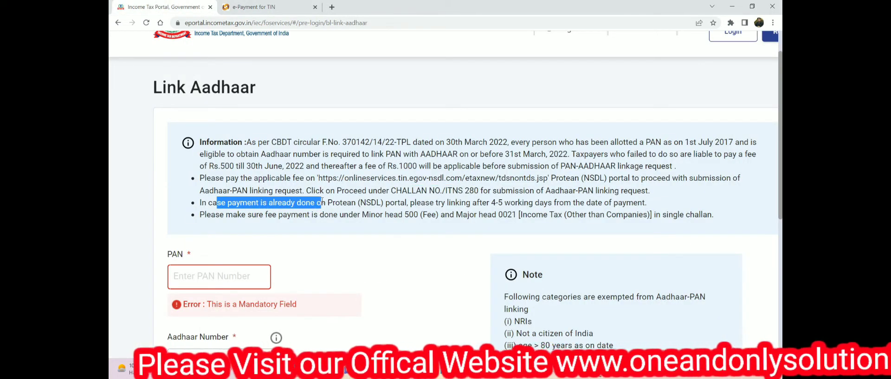
drag(390, 202, 663, 201)
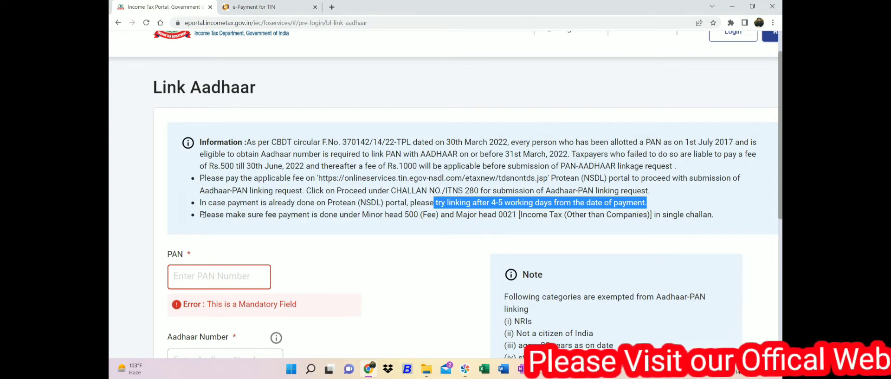
Mark the Minor head 500 and Major head 0021 rules, then open the NSDL ITNS 280 form
click(255, 213)
drag(277, 214, 441, 212)
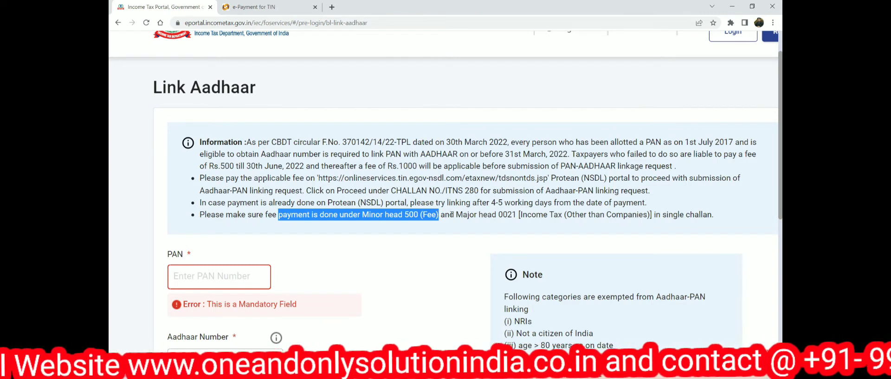
drag(456, 214, 519, 214)
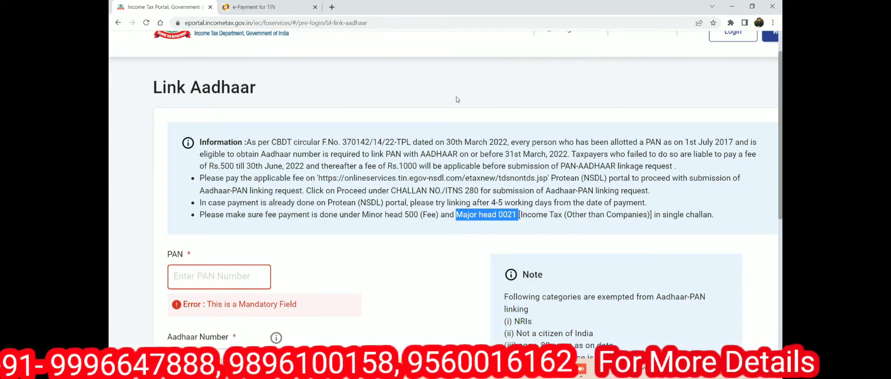
click(254, 7)
click(355, 241)
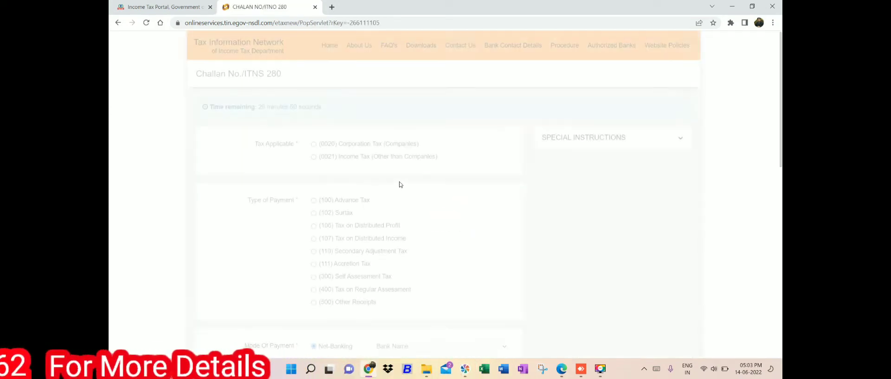
Select (0021) Income Tax and (500) Other Receipts, noting the Corporation Tax alternative
double_click(260, 143)
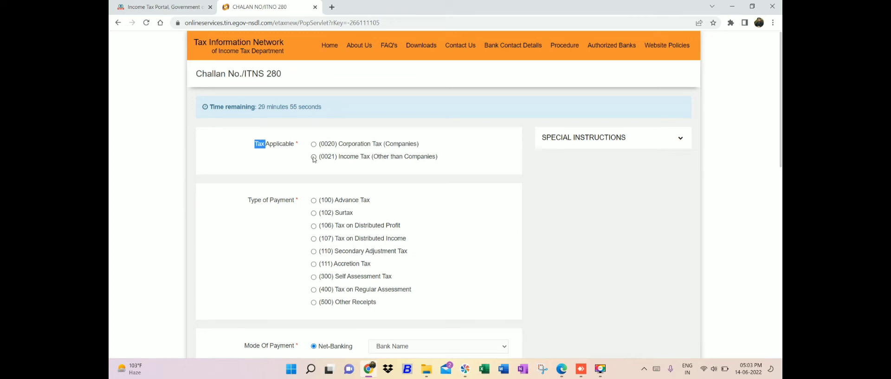
click(315, 301)
drag(347, 145, 438, 159)
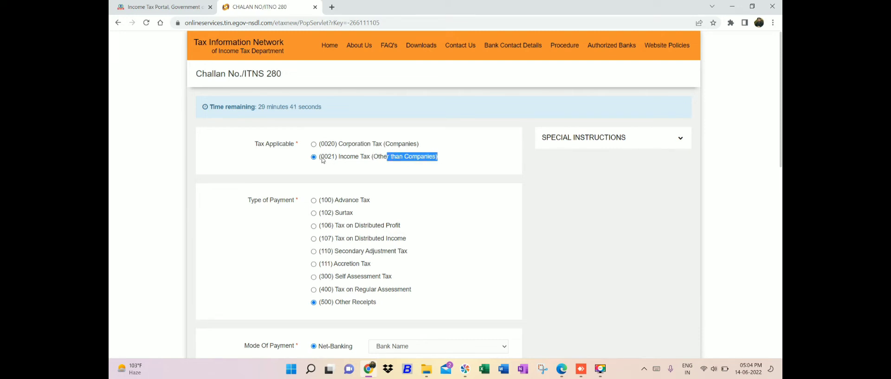
Review Type of Payment options from Advance Tax to Other Receipts, then return to Link Aadhaar
drag(267, 201, 280, 200)
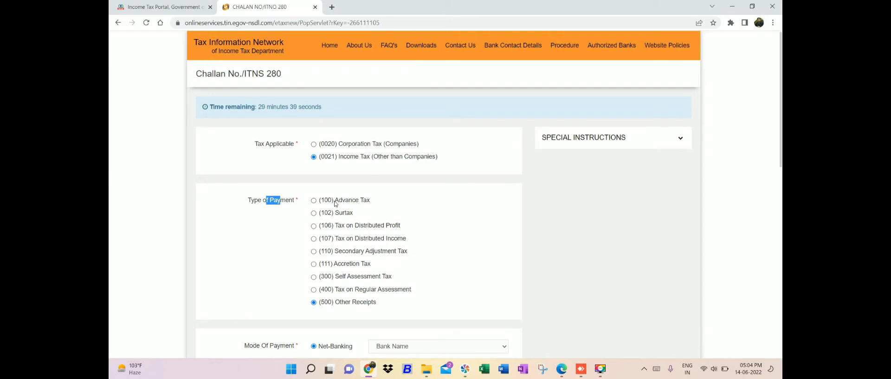
drag(335, 203, 384, 197)
drag(335, 215, 393, 240)
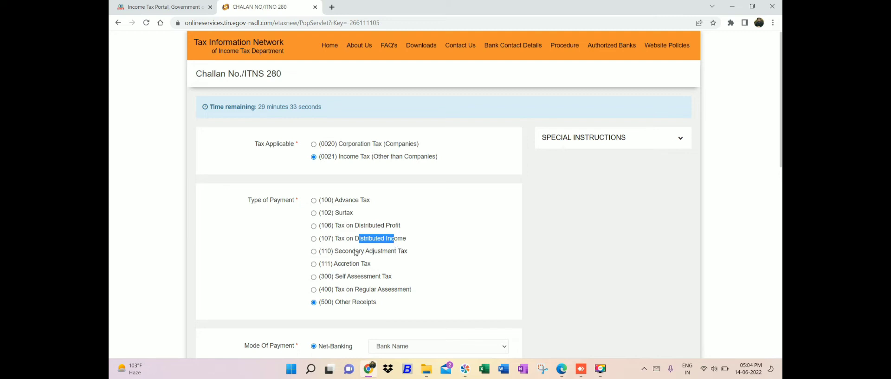
click(410, 256)
triple_click(369, 261)
click(367, 261)
drag(344, 275, 411, 292)
drag(336, 303, 355, 304)
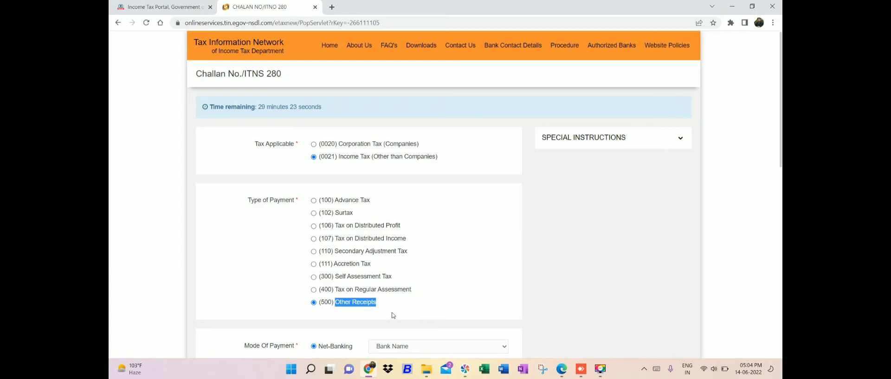
click(161, 4)
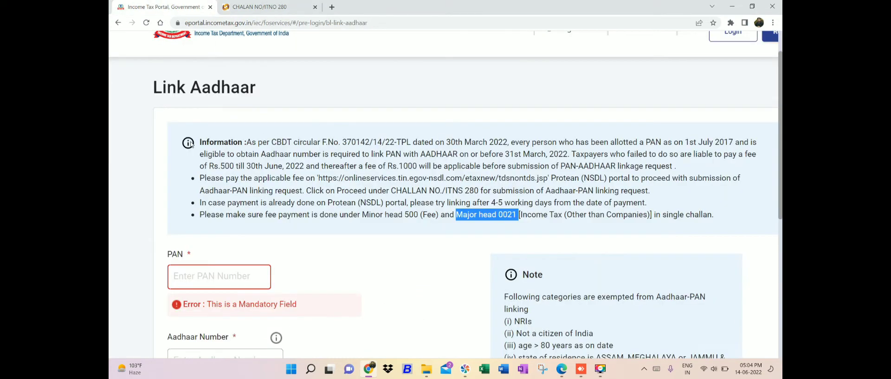
drag(191, 142, 593, 216)
scroll(591, 214, down, 4)
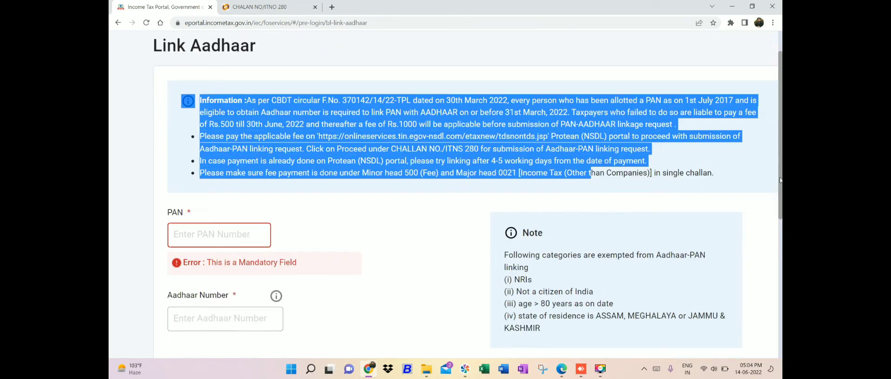
click(206, 88)
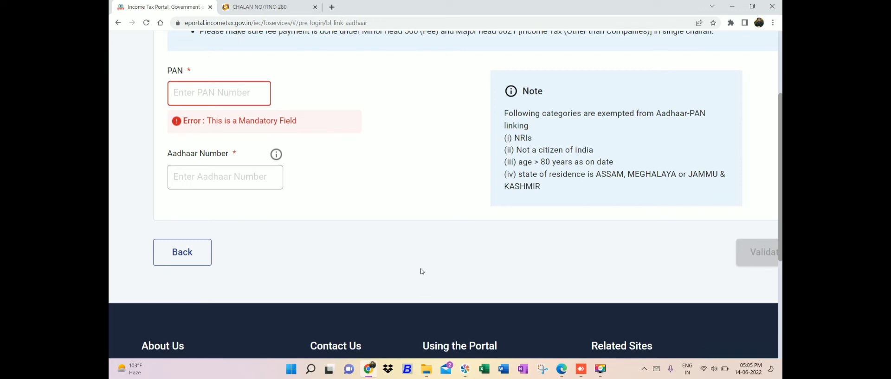
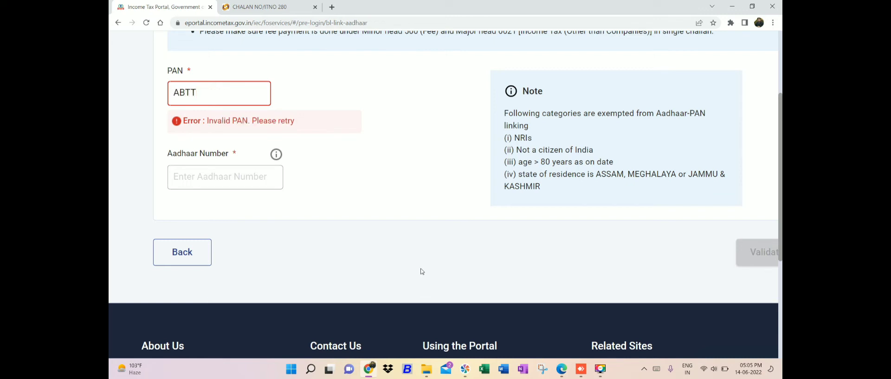
Enter the PAN and Aadhaar number, validate them, and continue to pay on the Protean (NSDL) portal
key(Tab)
key(Tab)
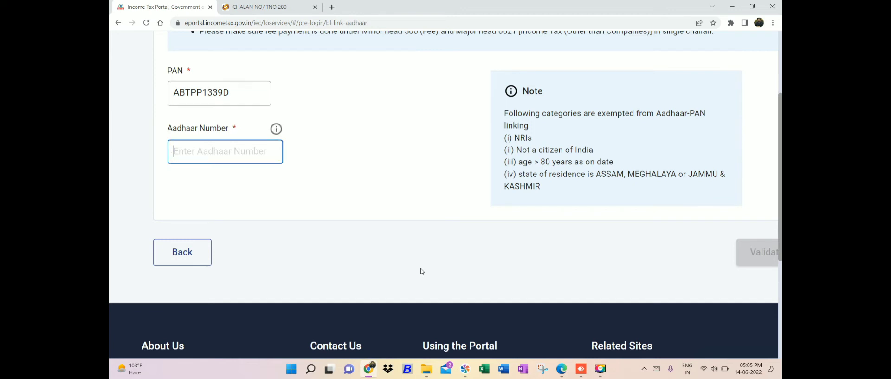
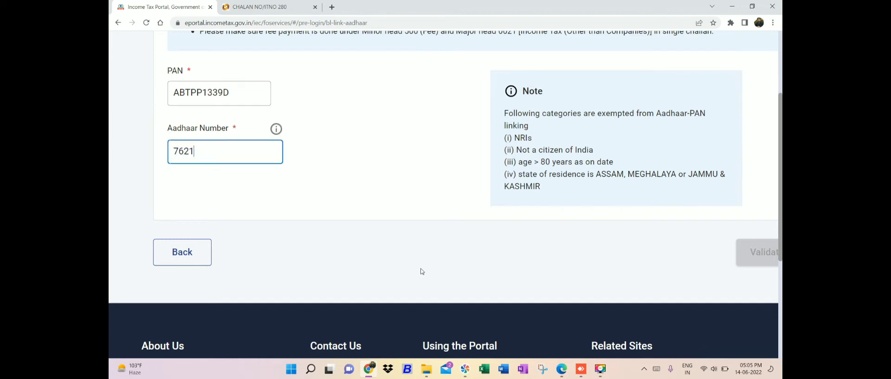
scroll(700, 232, down, 3)
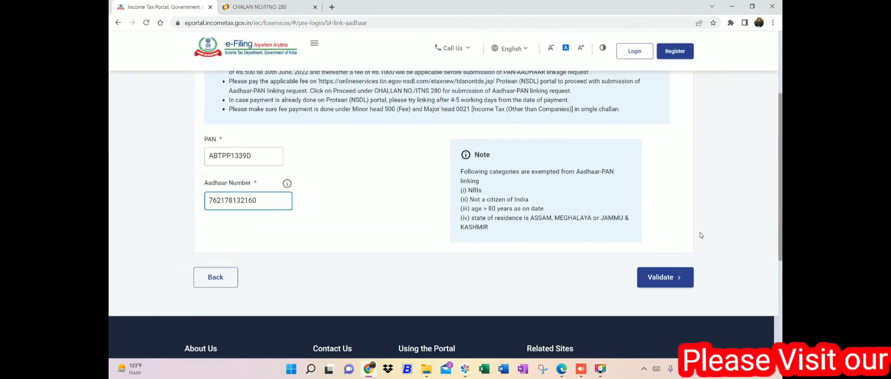
click(666, 278)
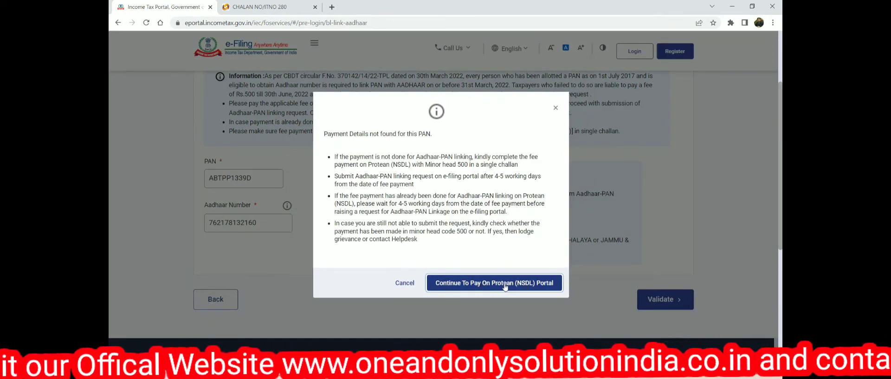
click(484, 284)
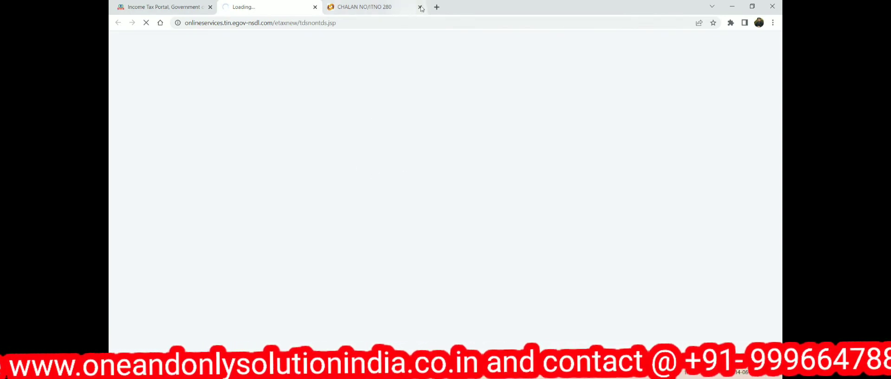
Close the earlier challan and start a fresh ITNS 280 challan with (500) Other Receipts
click(411, 7)
click(421, 7)
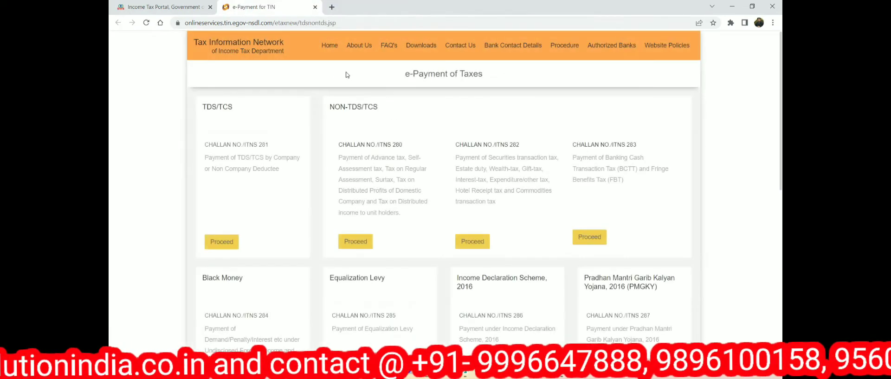
click(359, 243)
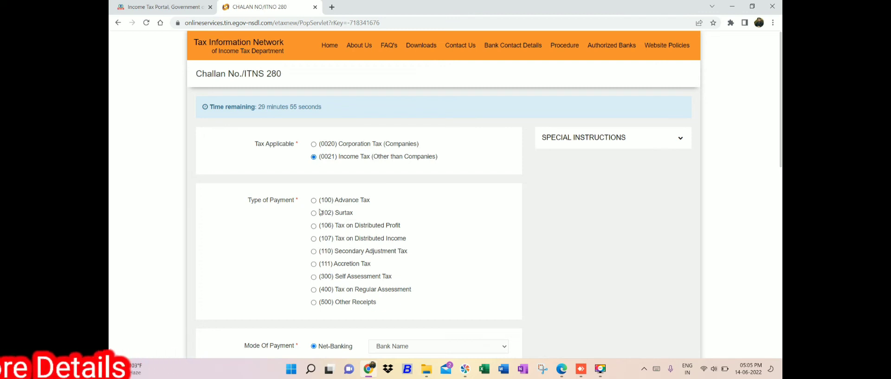
click(314, 302)
Choose Punjab National Bank for net-banking and begin entering the PAN
scroll(646, 210, down, 4)
click(442, 172)
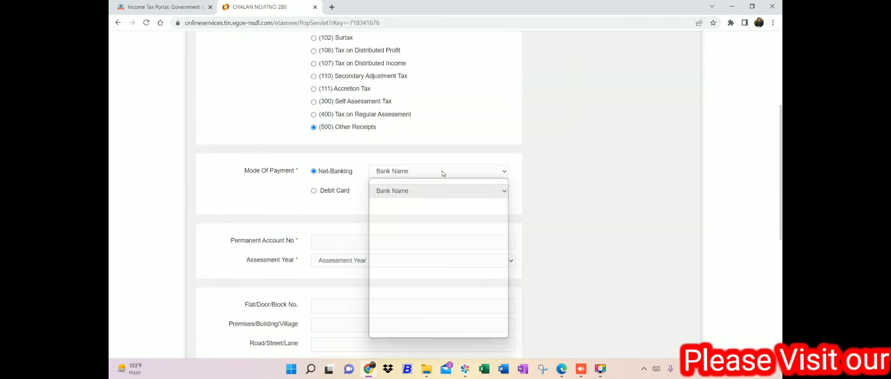
key(p)
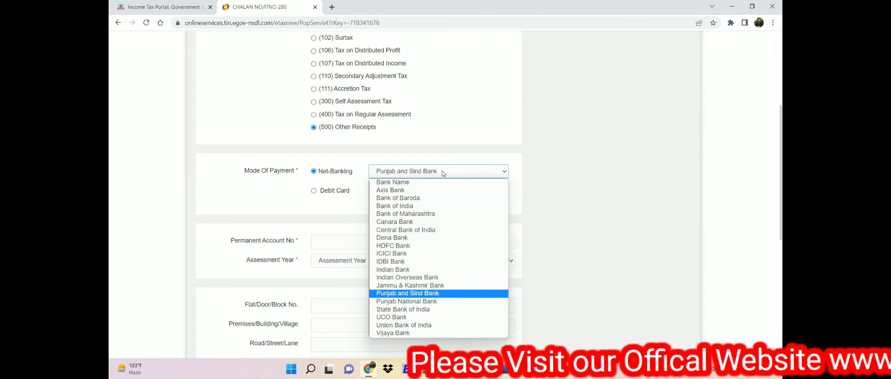
click(414, 302)
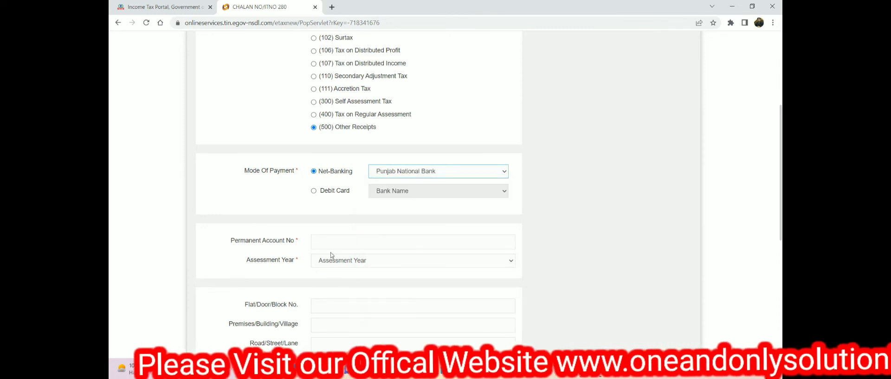
click(321, 241)
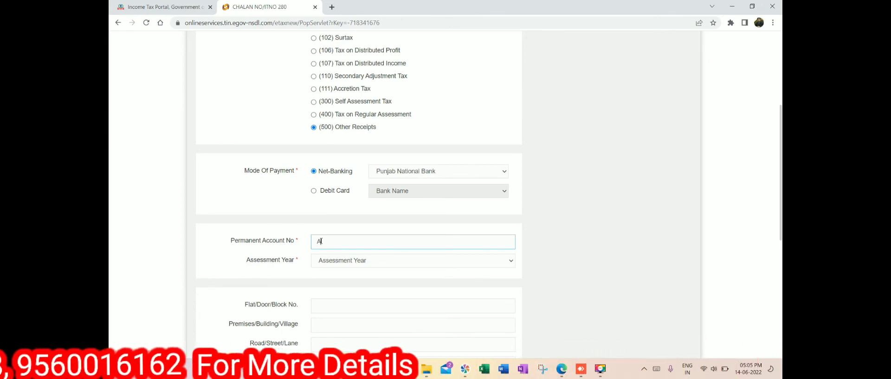
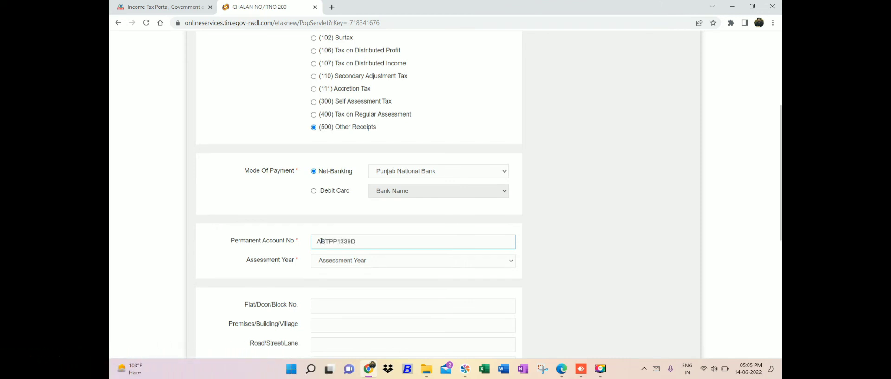
Finish the PAN, pick Assessment Year 2023-24, and start the Flat/Door/Block No. line
click(353, 263)
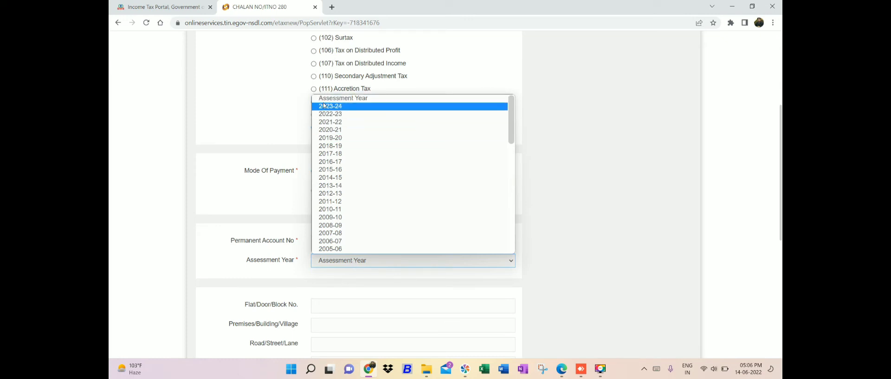
click(420, 303)
scroll(446, 214, down, 3)
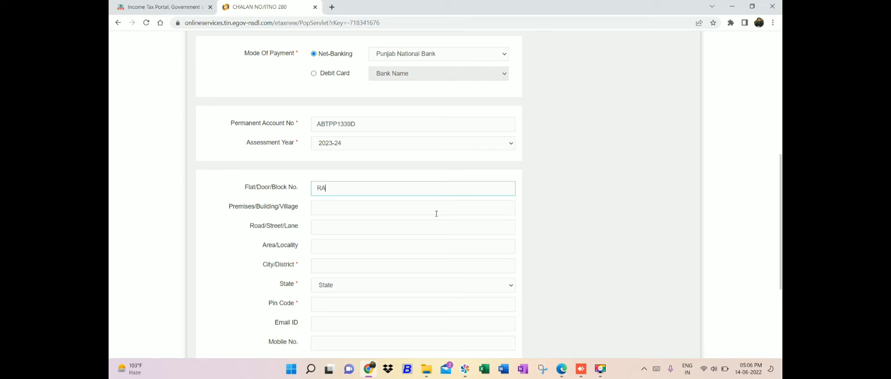
Fill in the taxpayer's address lines, city/district and state
text(SINGH)
click(436, 213)
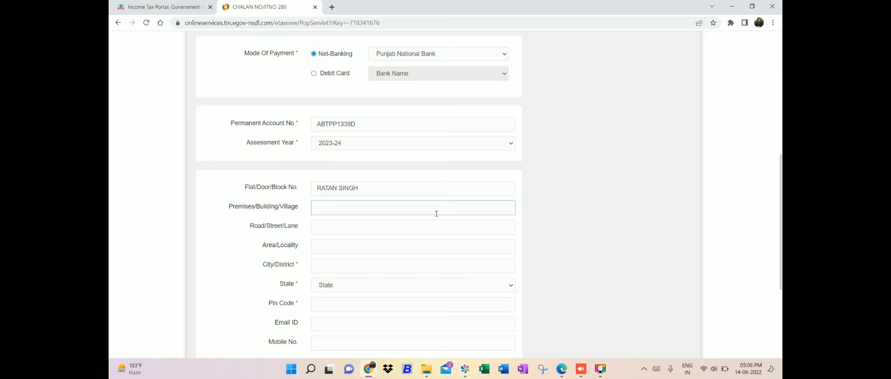
key(Tab)
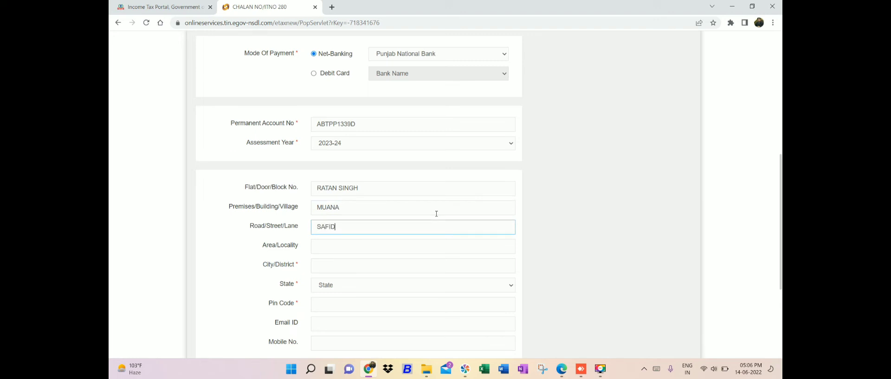
key(Tab)
key(Tab)
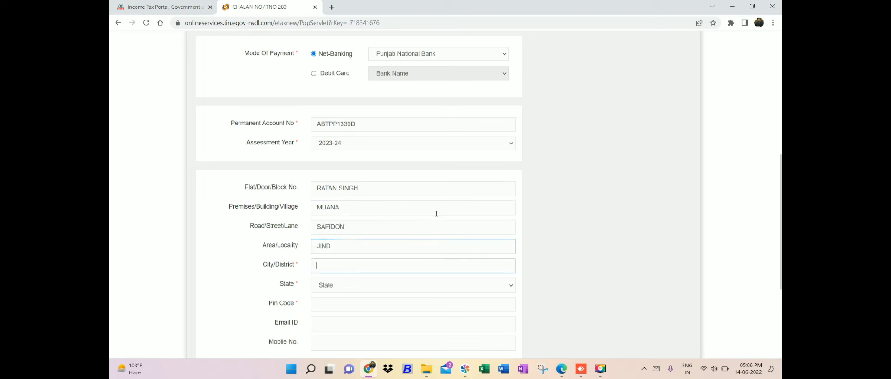
key(Tab)
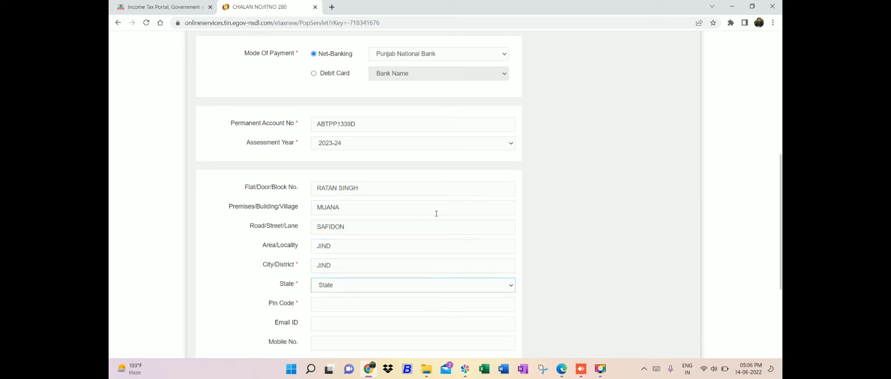
key(h)
key(Tab)
Enter the pin code, contact e-mail and mobile number, moving on to the captcha
text(12611)
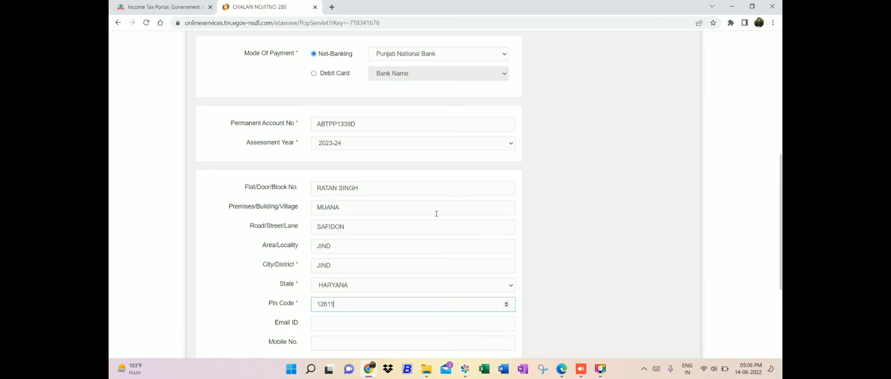
text(2)
key(Tab)
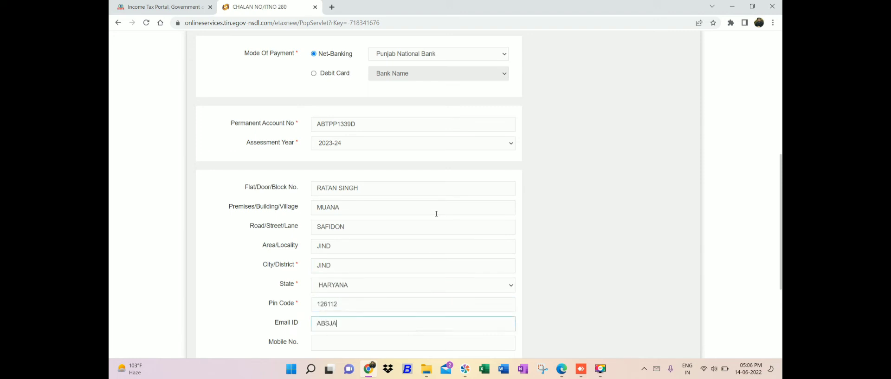
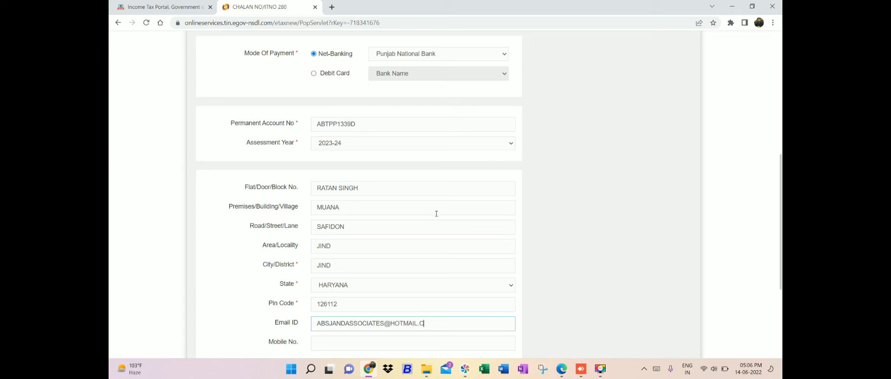
key(Tab)
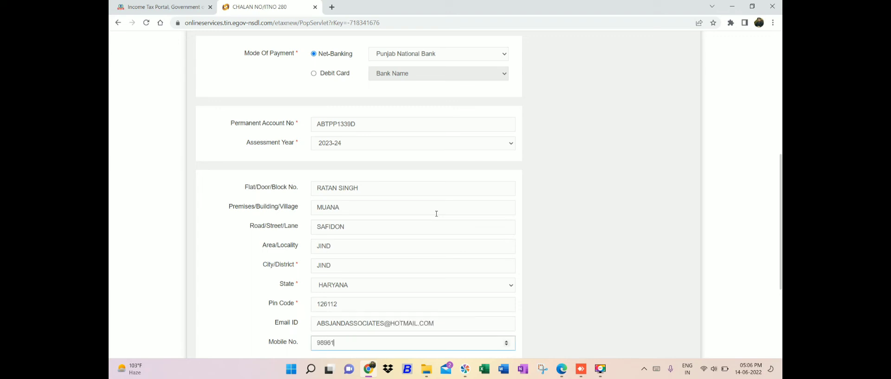
key(Tab)
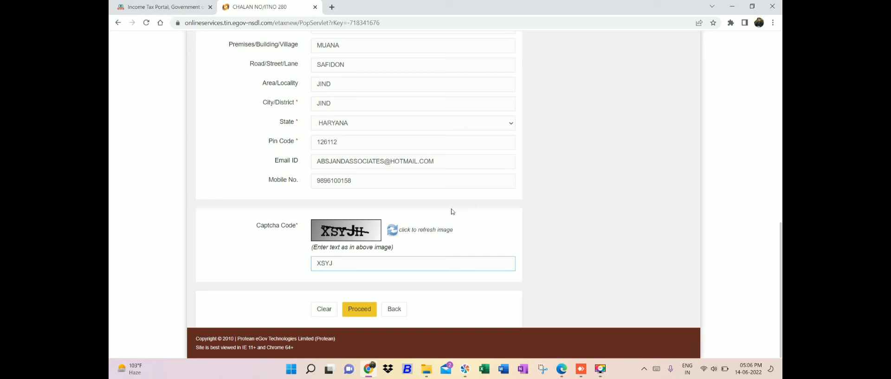
Proceed with the filled ITNS 280 challan, skip saving the address, and submit it to the bank
click(366, 310)
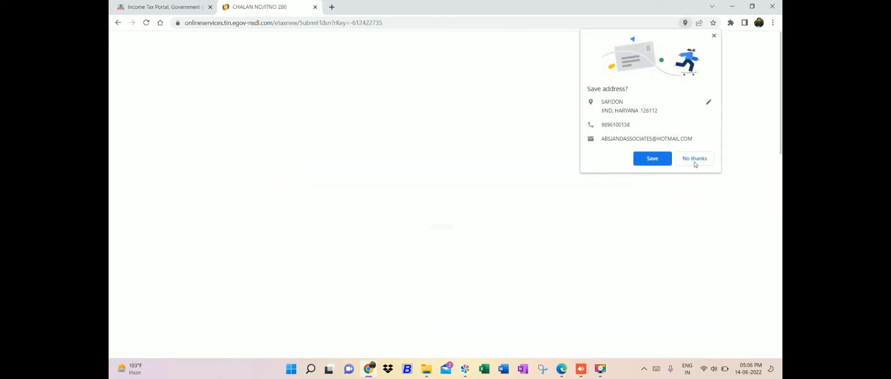
click(692, 162)
drag(782, 139, 780, 225)
scroll(562, 216, down, 4)
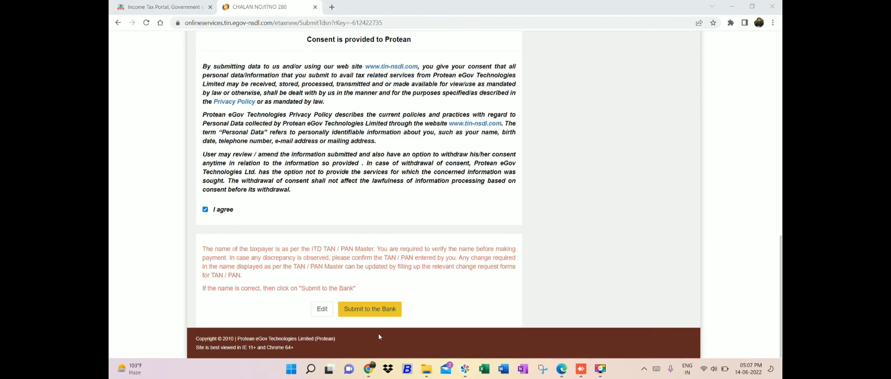
click(371, 313)
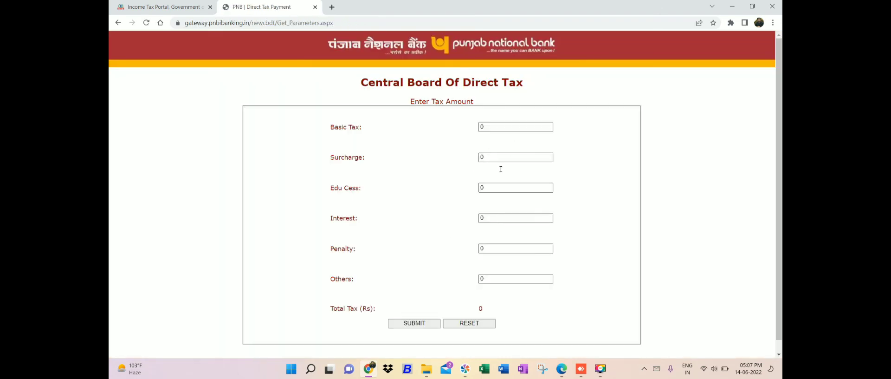
Enter Rs 500 under Others, confirm the tax details, and pay as a Retail User
click(497, 275)
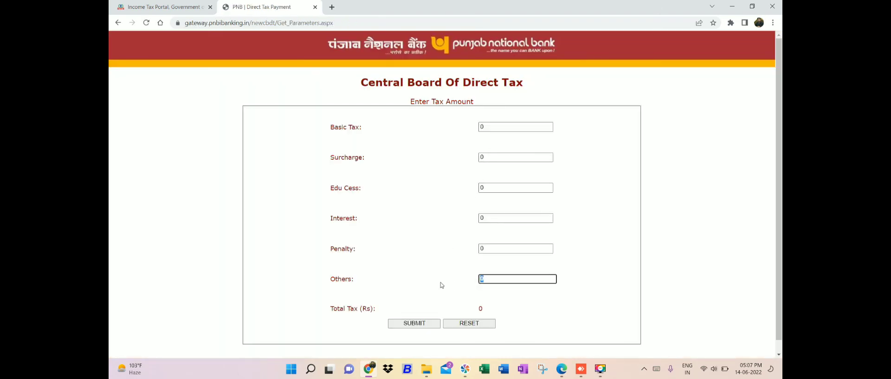
click(407, 322)
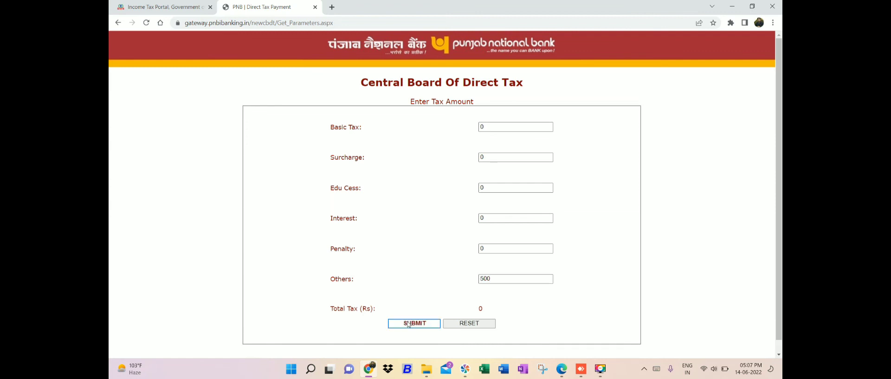
drag(779, 164, 782, 286)
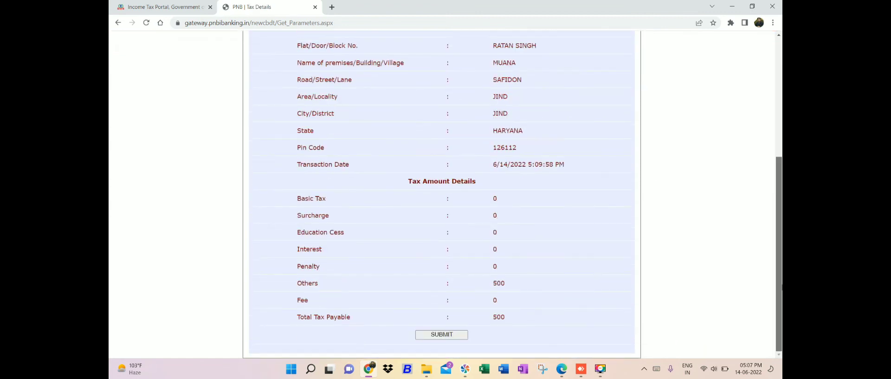
click(453, 333)
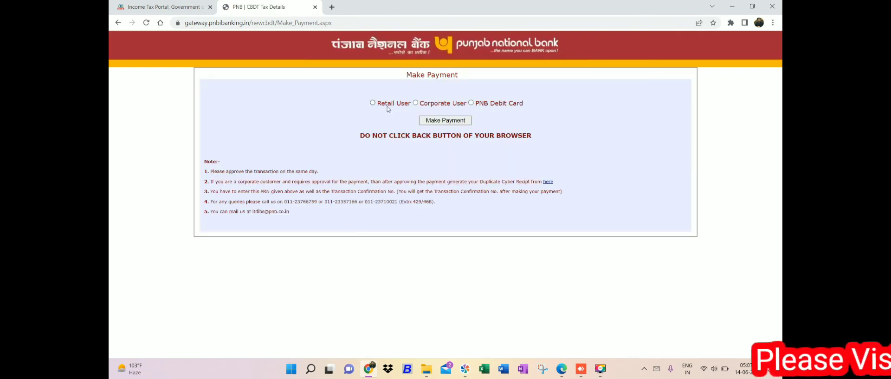
click(373, 103)
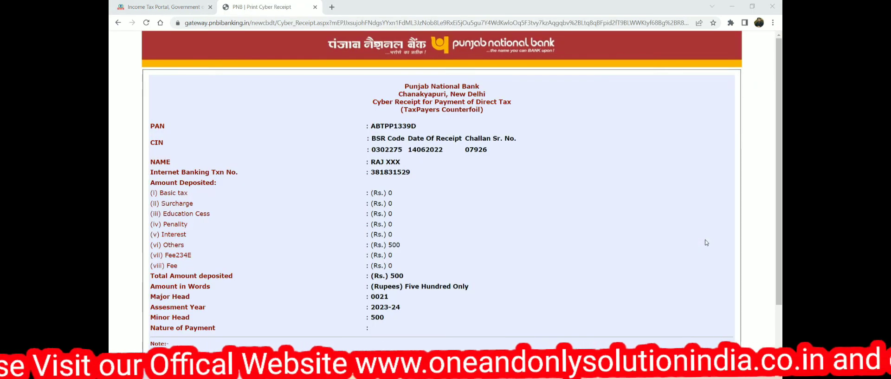
Print the Punjab National Bank cyber receipt to a PDF named 'kyc challan' in Downloads
scroll(706, 243, down, 2)
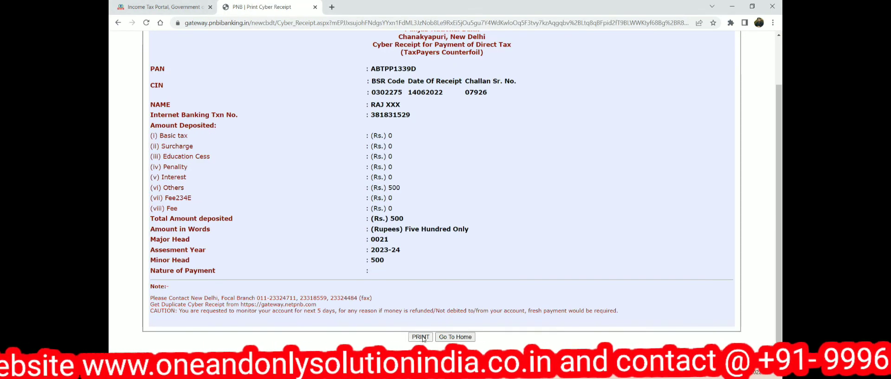
click(421, 337)
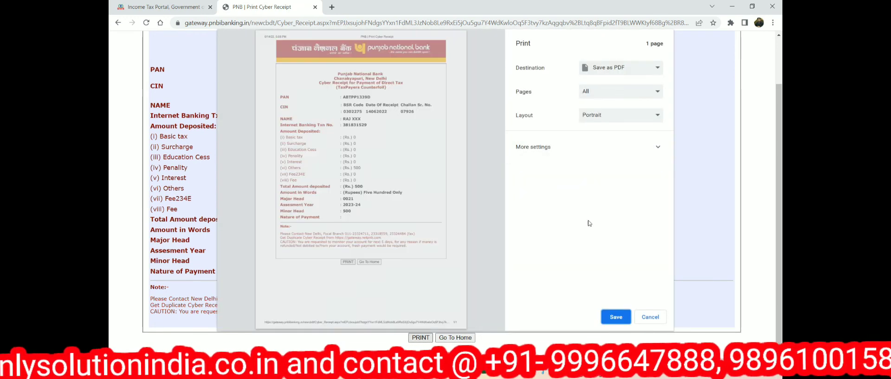
click(617, 316)
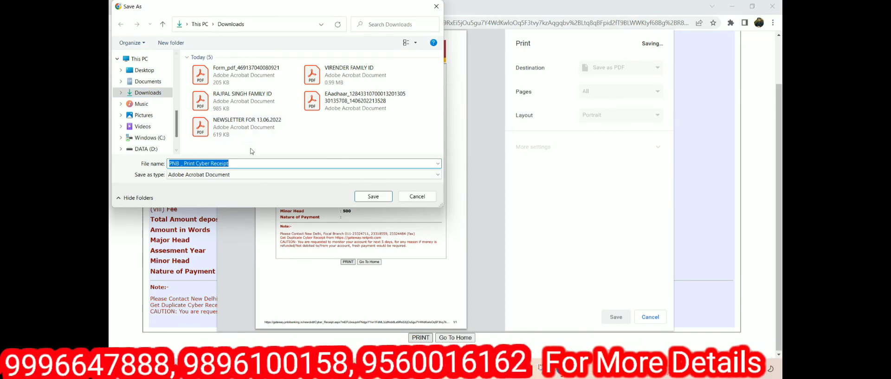
text(kyc c)
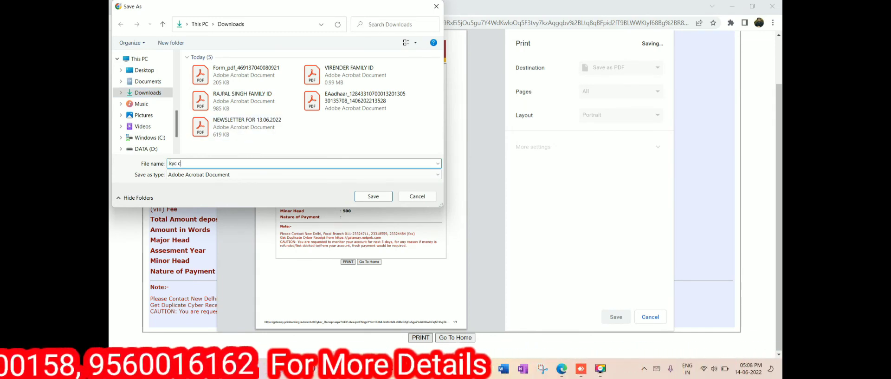
text(hallan)
key(Return)
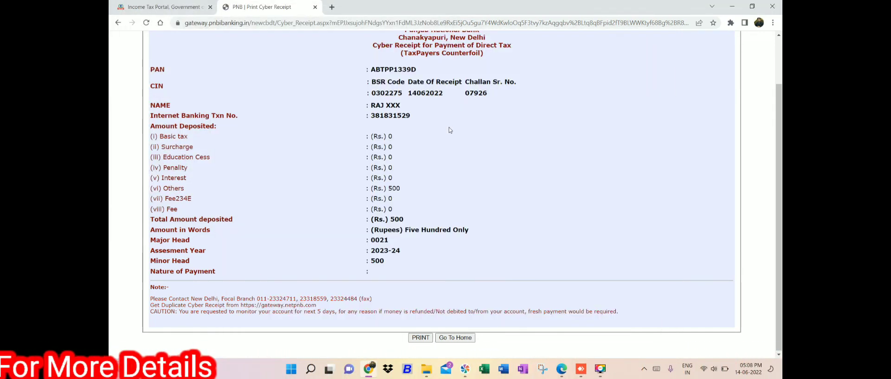
scroll(686, 151, up, 2)
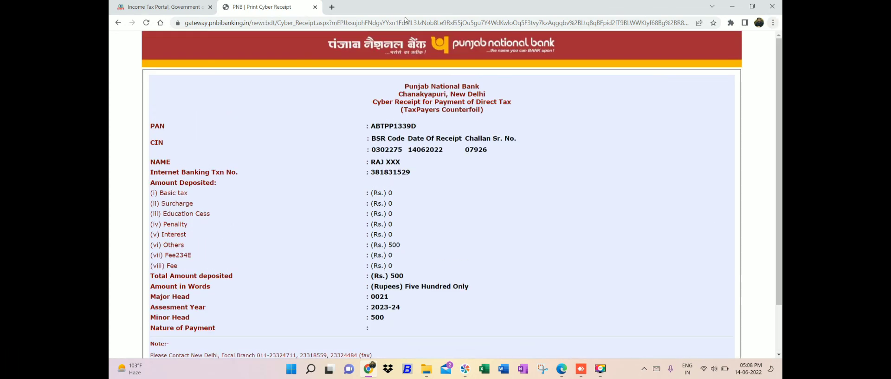
Validate the PAN-Aadhaar link request on the Income Tax portal, close the payment tabs, and relaunch Chrome
click(162, 8)
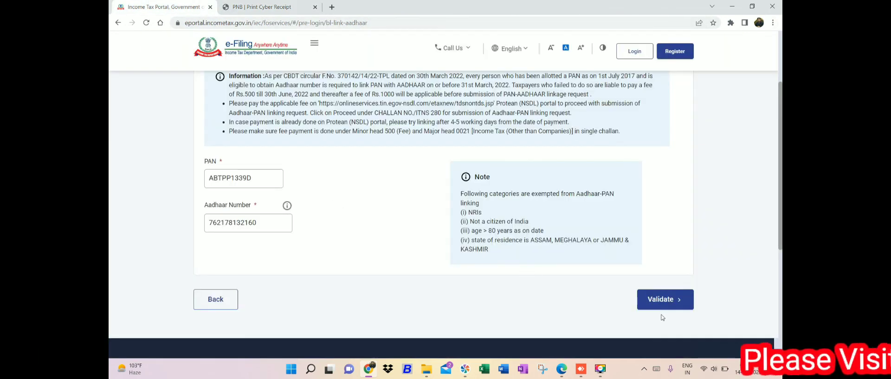
click(664, 300)
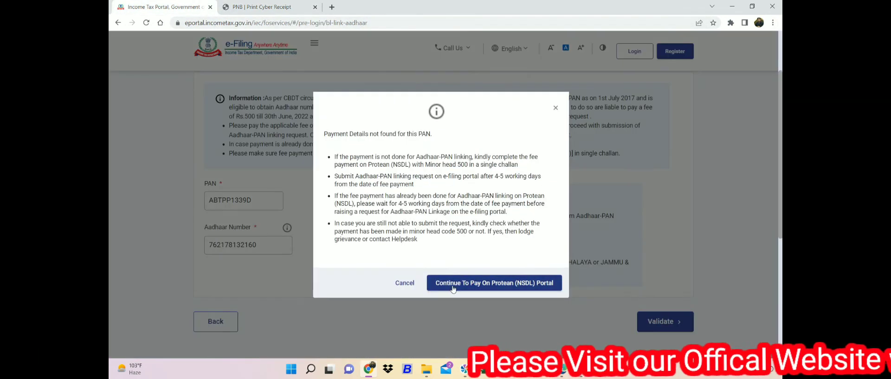
click(472, 285)
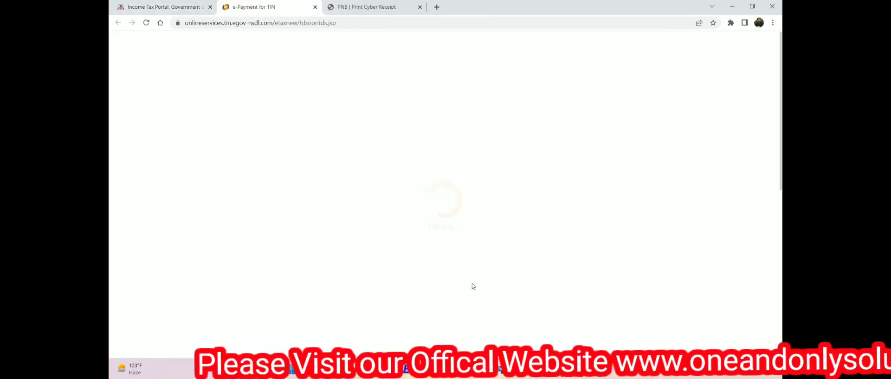
click(315, 7)
click(315, 7)
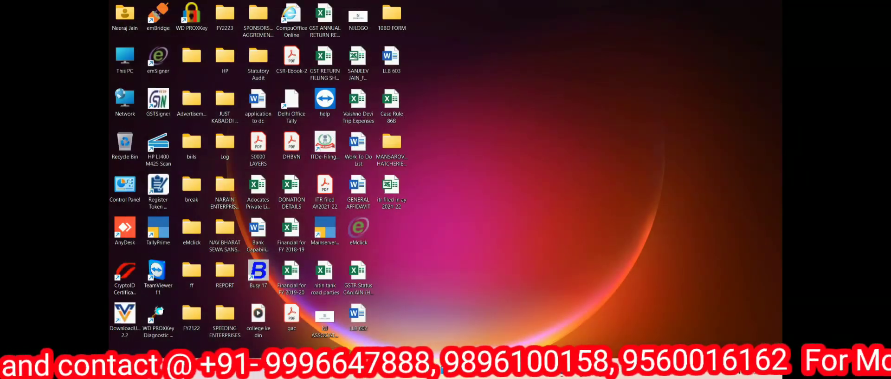
click(508, 368)
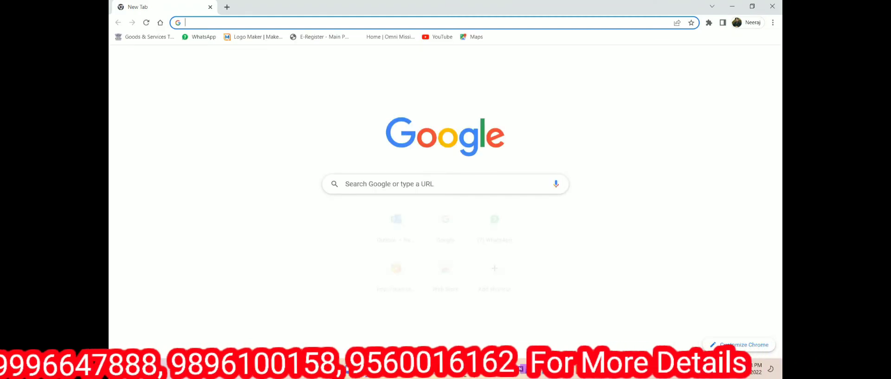